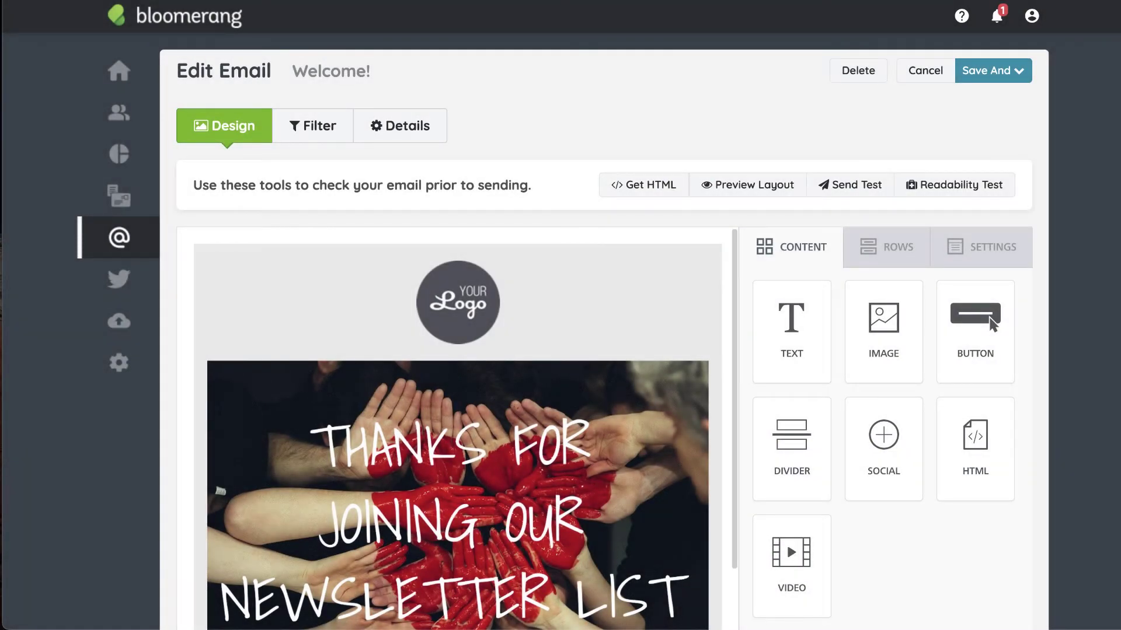
Step: Scroll the welcome email down to its body paragraphs, social icons and footer
scroll(604, 350, "down", 3)
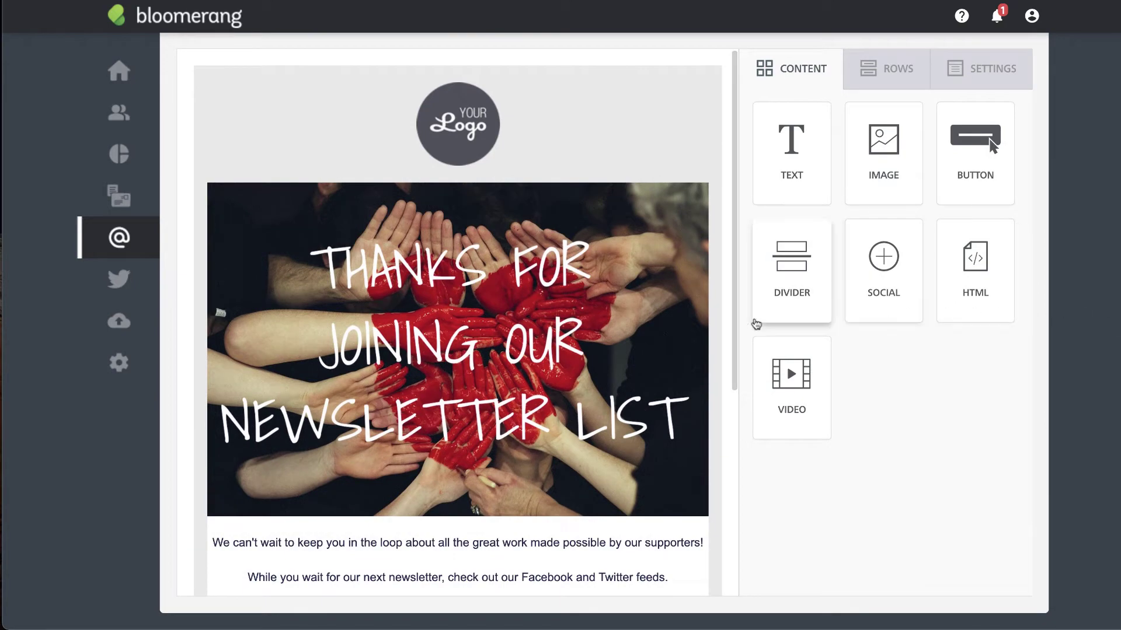
left_click_drag(732, 322, 723, 508)
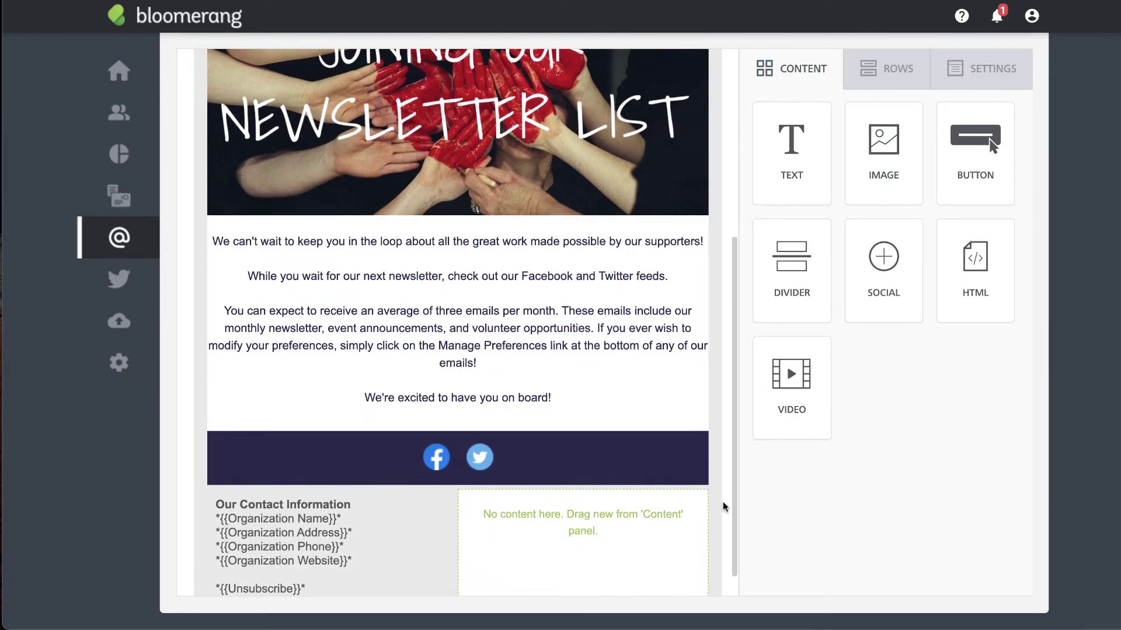
Step: Start editing the body text block, showing its #27294A text colour and padding settings
left_click(598, 402)
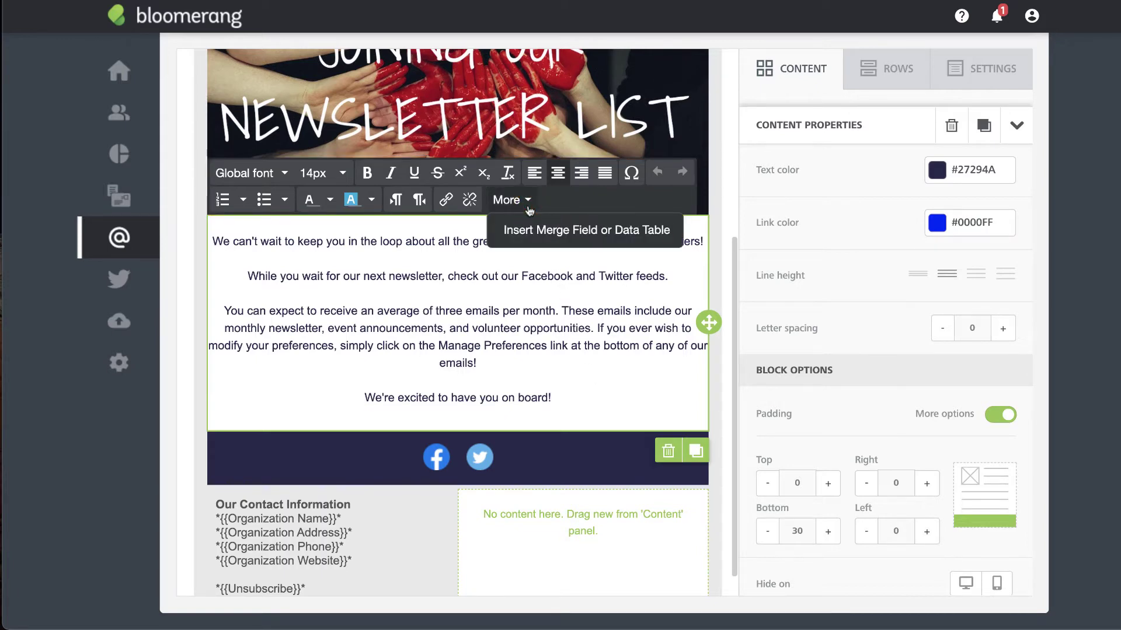
Step: Replace the old body text with the pasted welcome paragraphs, separated by a blank line
left_click(575, 398)
key("ctrl+a")
key("BackSpace")
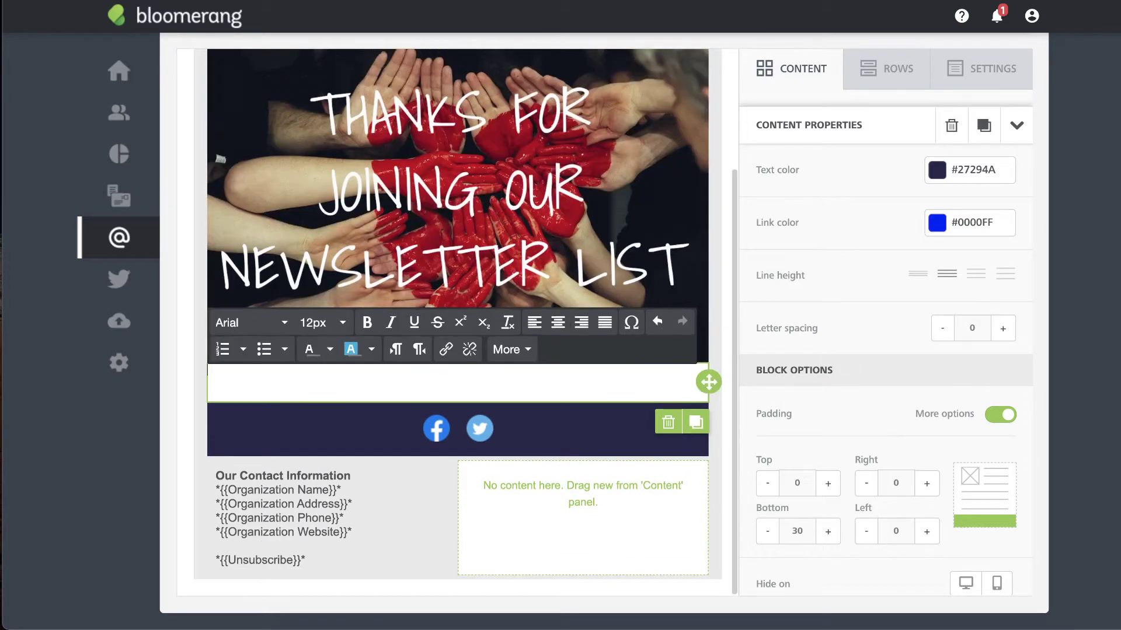
type("Thank you for signing up for our newsletter! We are excited to keep you informed about fun things happening at our organization. If you ever want to change your preferences, click the Manage Preferences link at the bottom of our emails. Be on the lookout for our next monthly newsletter, it should be arriving soon!")
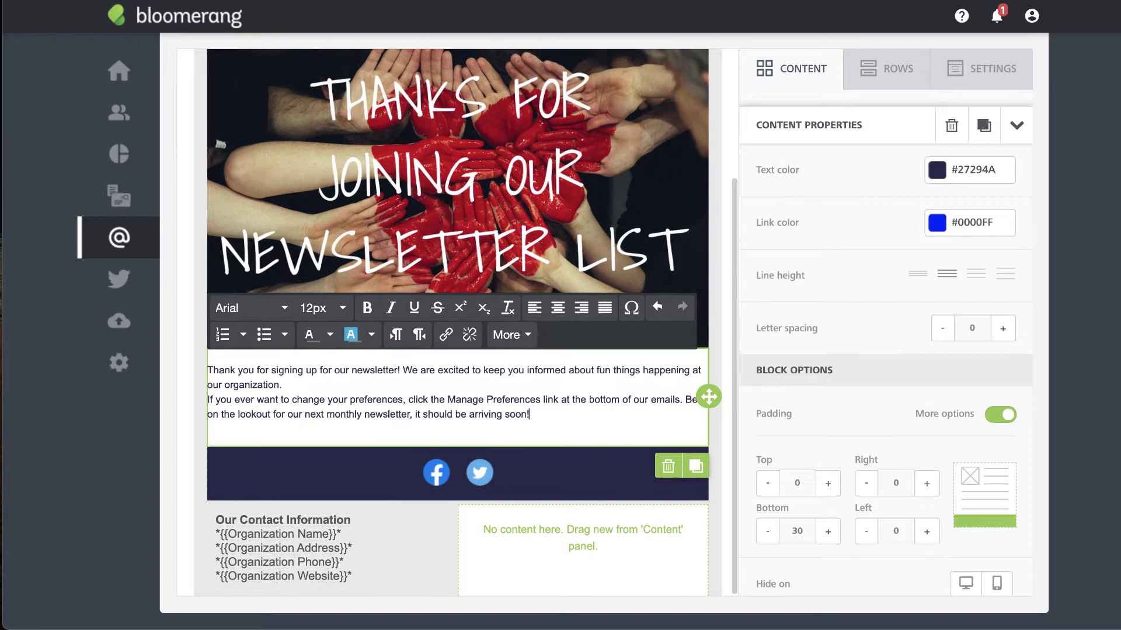
left_click(521, 383)
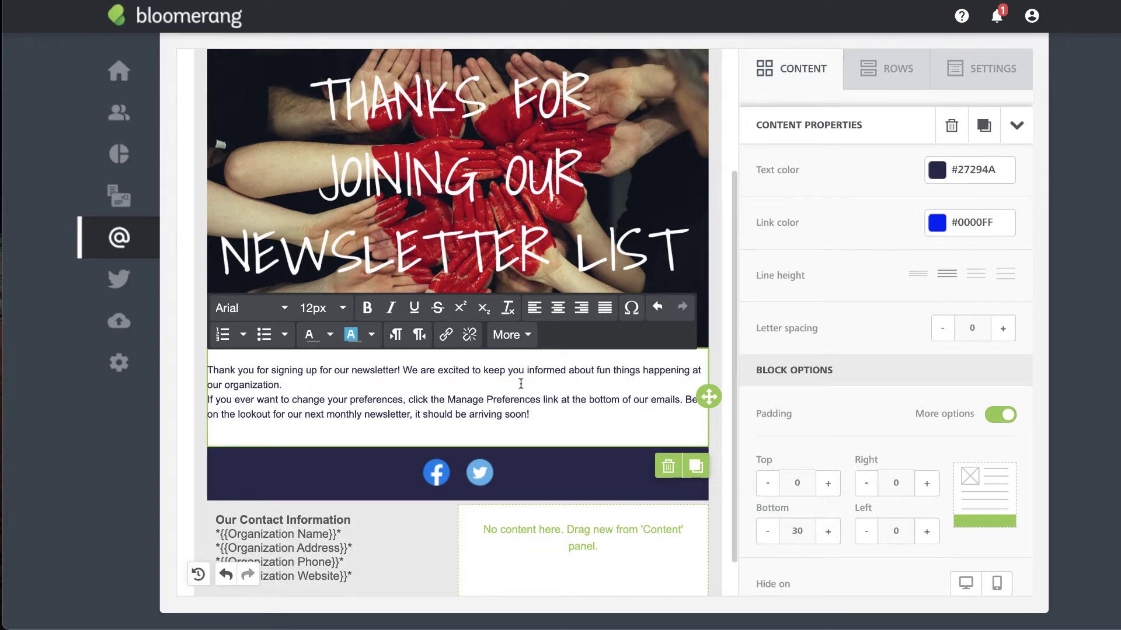
key("Return")
Step: Format all body text at 16px, centre-aligned, with the third line-height option
key("ctrl+a")
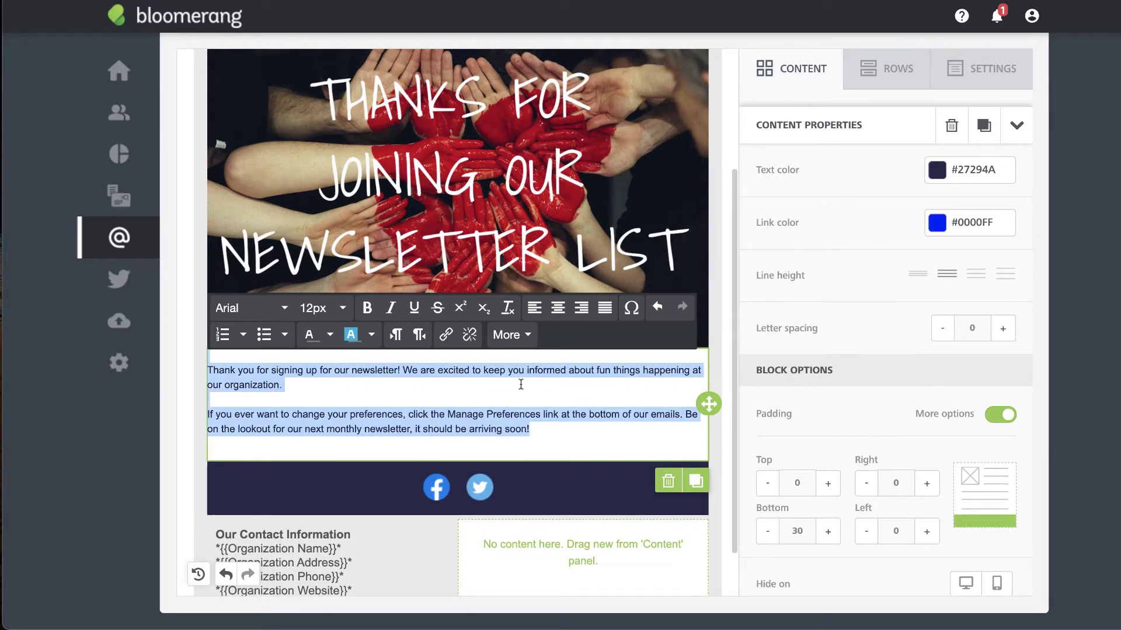
left_click(344, 318)
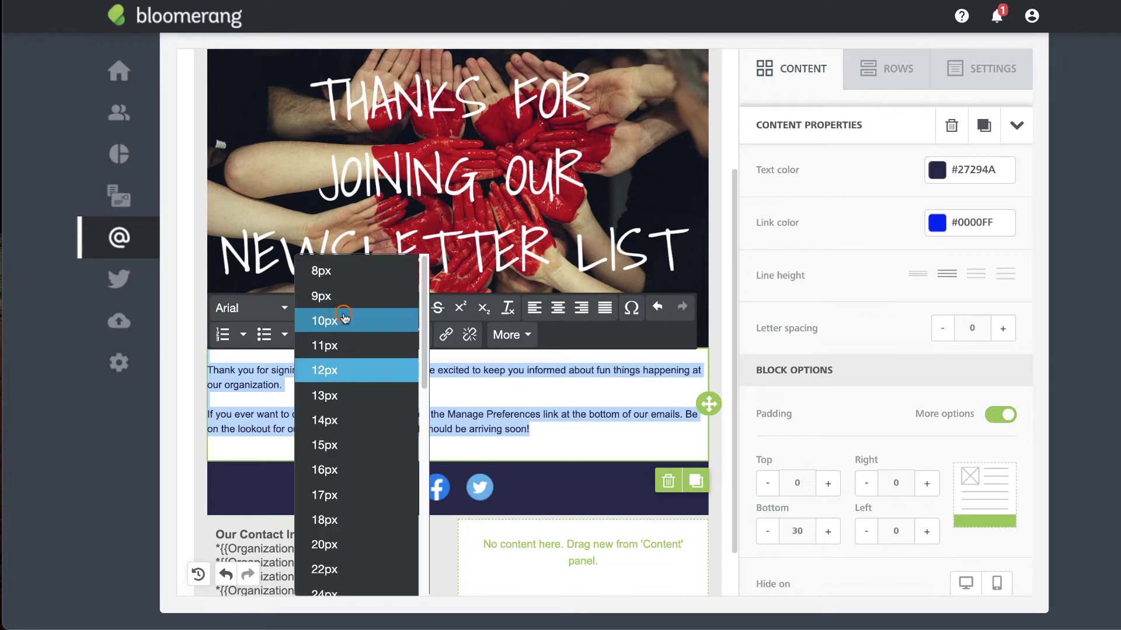
left_click(349, 470)
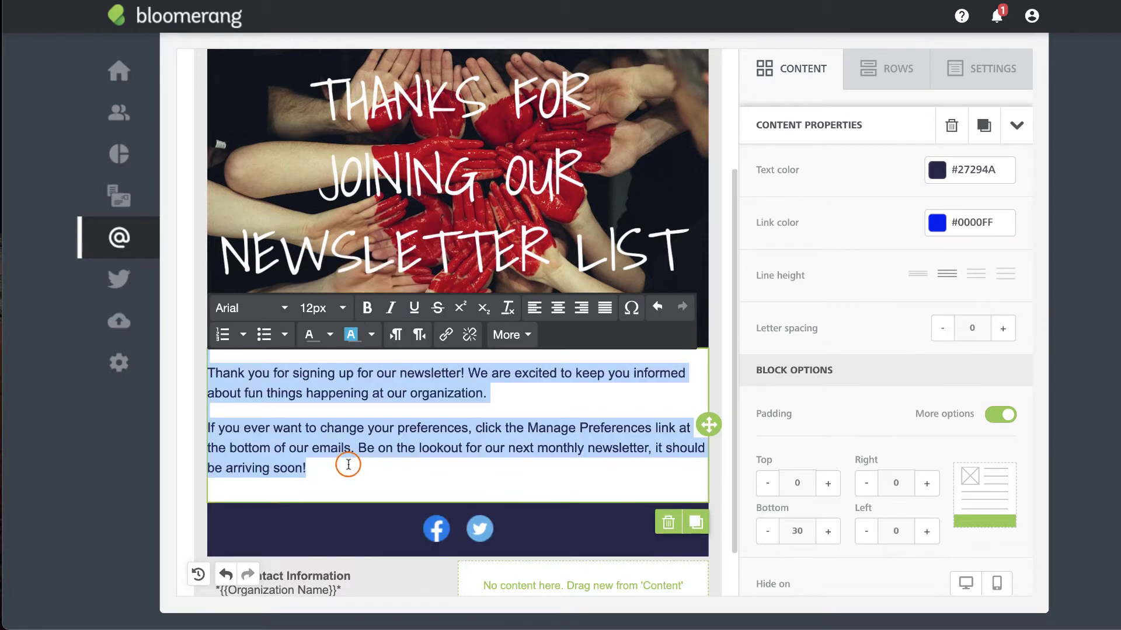
left_click(556, 311)
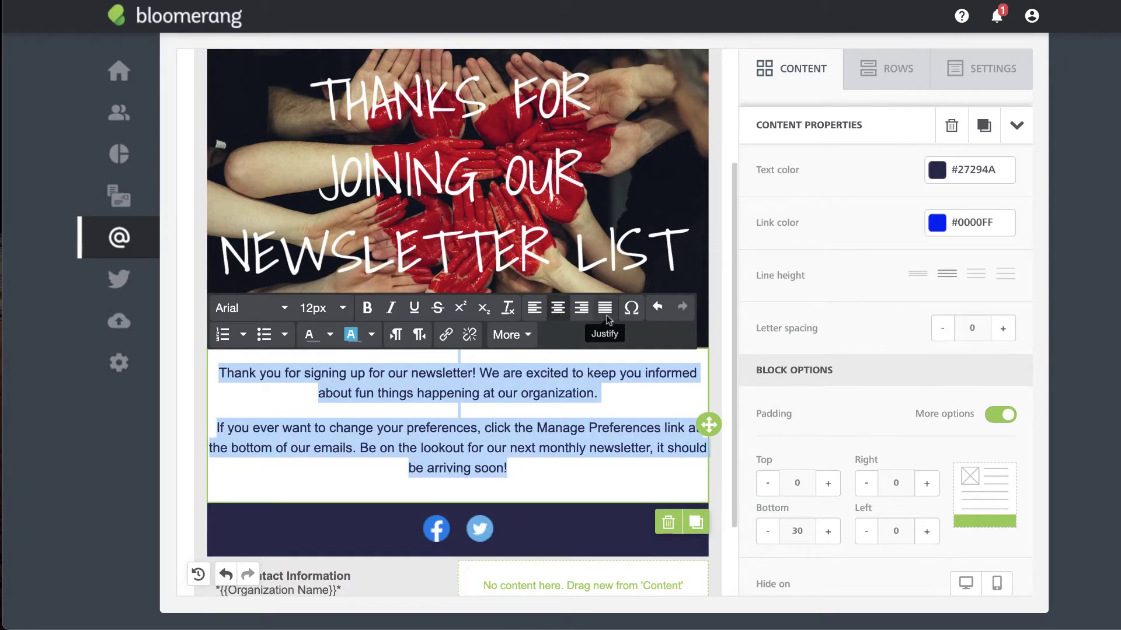
left_click(977, 278)
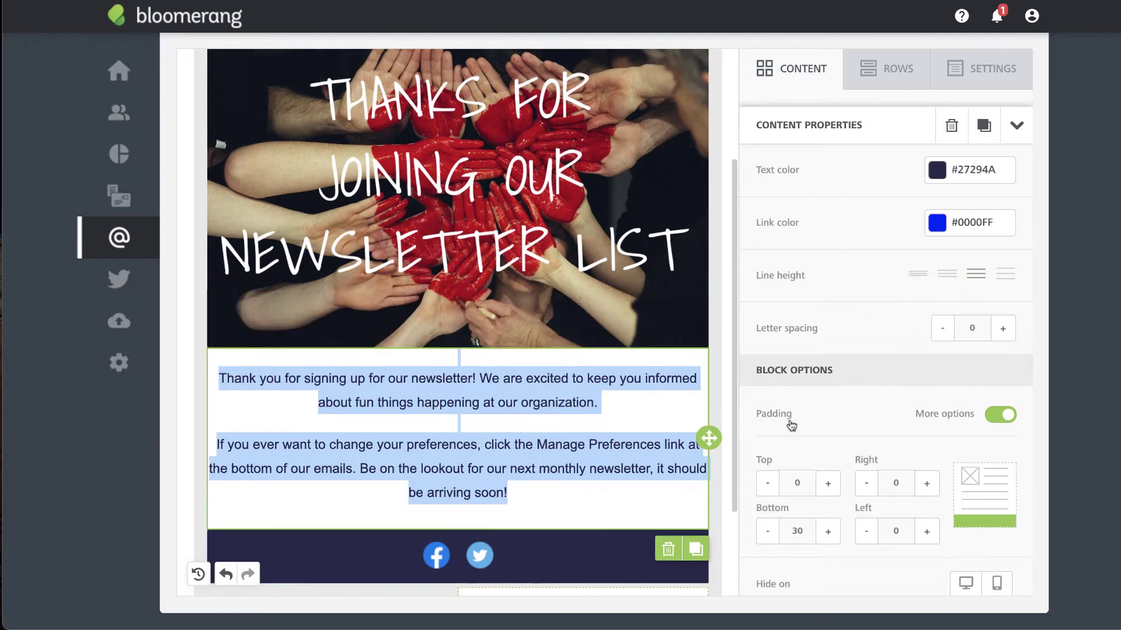
left_click(595, 501)
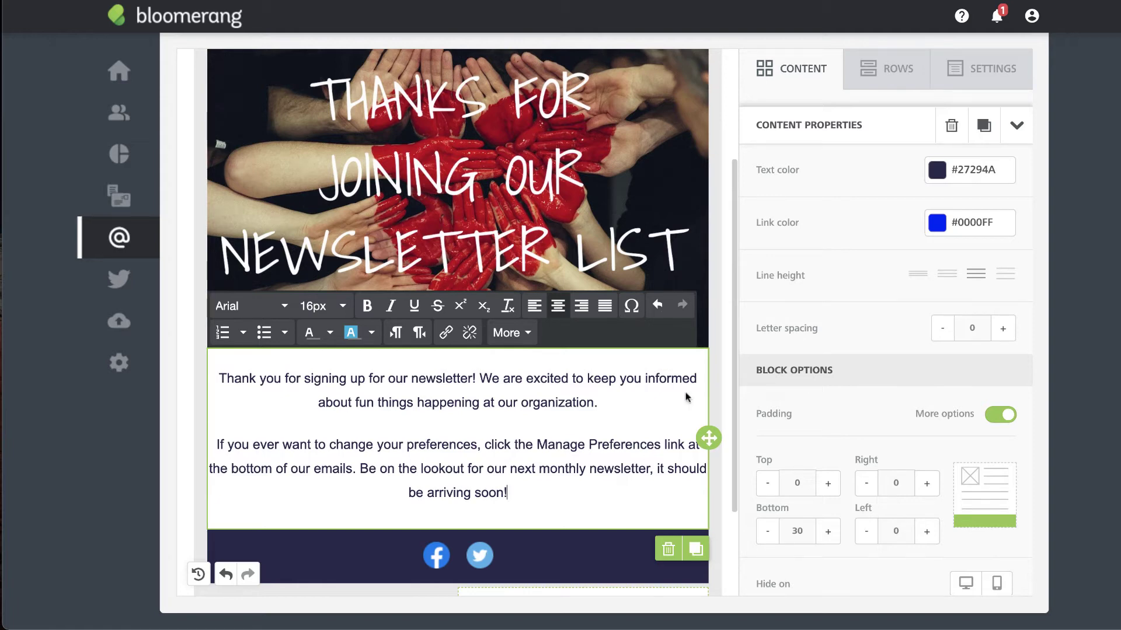
Step: Add an empty image block beneath the body paragraphs, above the social icons row
left_click(800, 61)
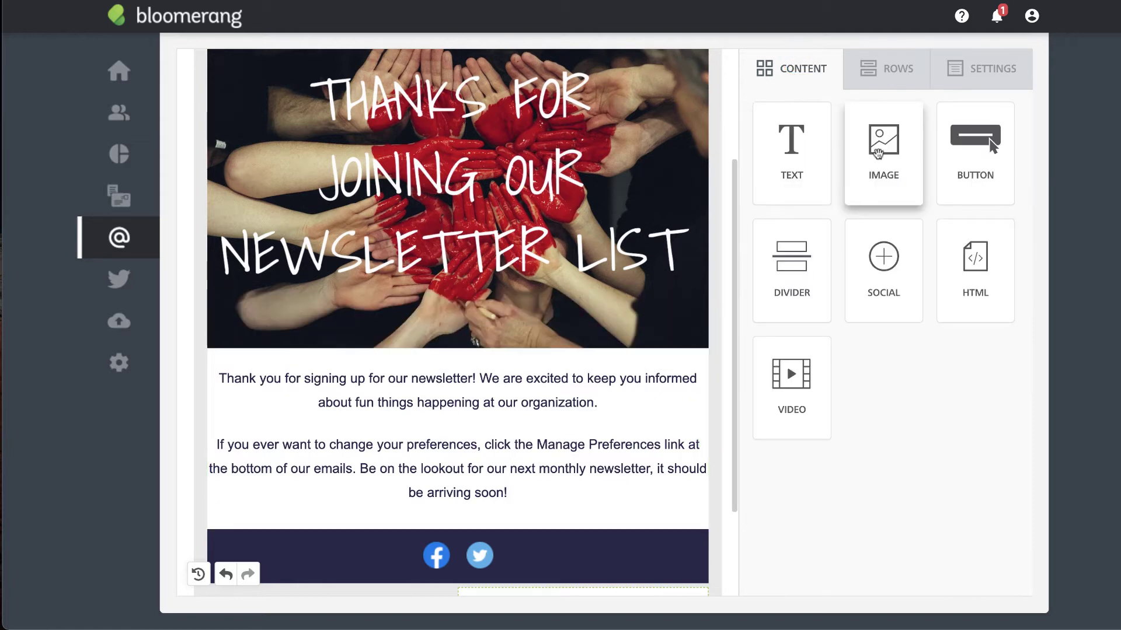
left_click_drag(883, 153, 523, 510)
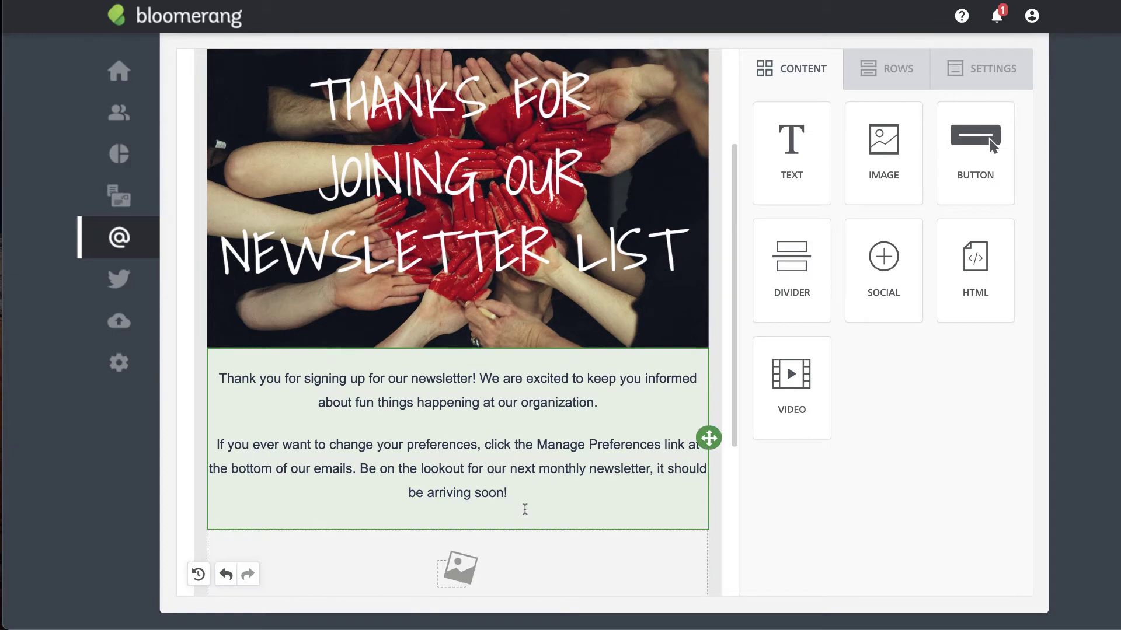
left_click_drag(736, 294, 734, 435)
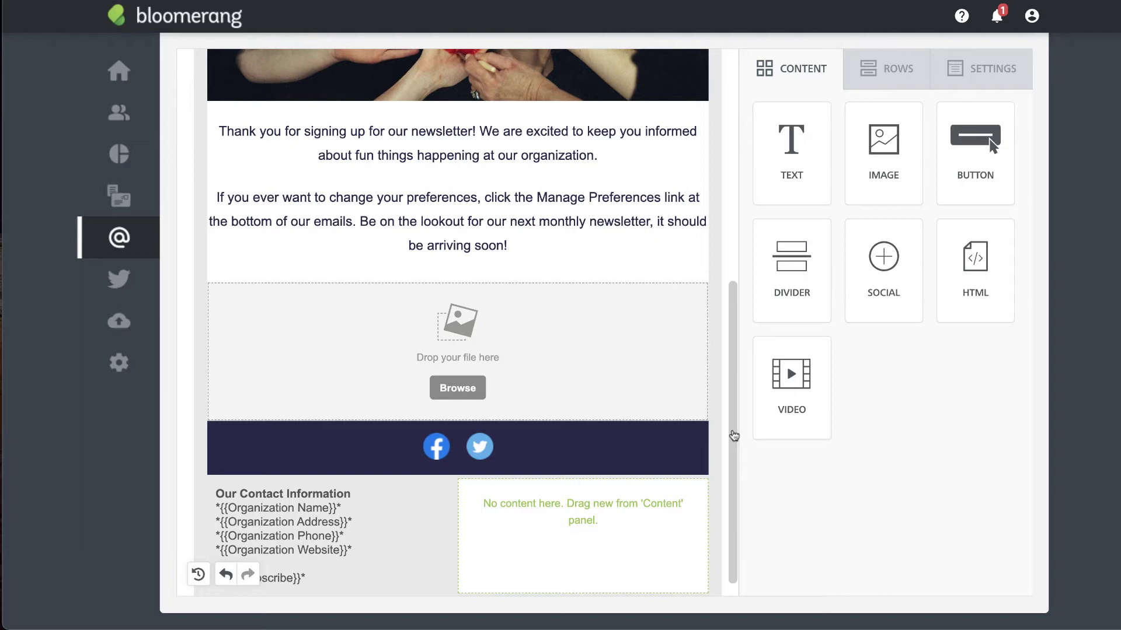
Step: Insert a 1/4+3/4 row above the social icons row and resize its columns to 5/7
left_click(885, 83)
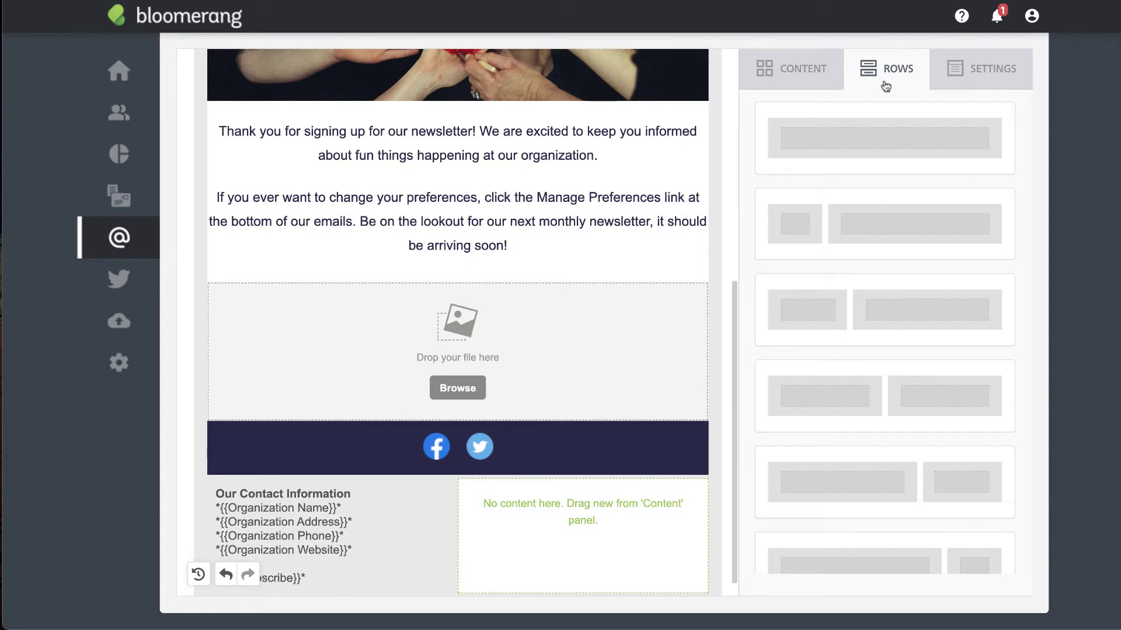
mouse_move(870, 233)
left_mouse_down()
mouse_move(575, 413)
mouse_move(532, 426)
left_mouse_up()
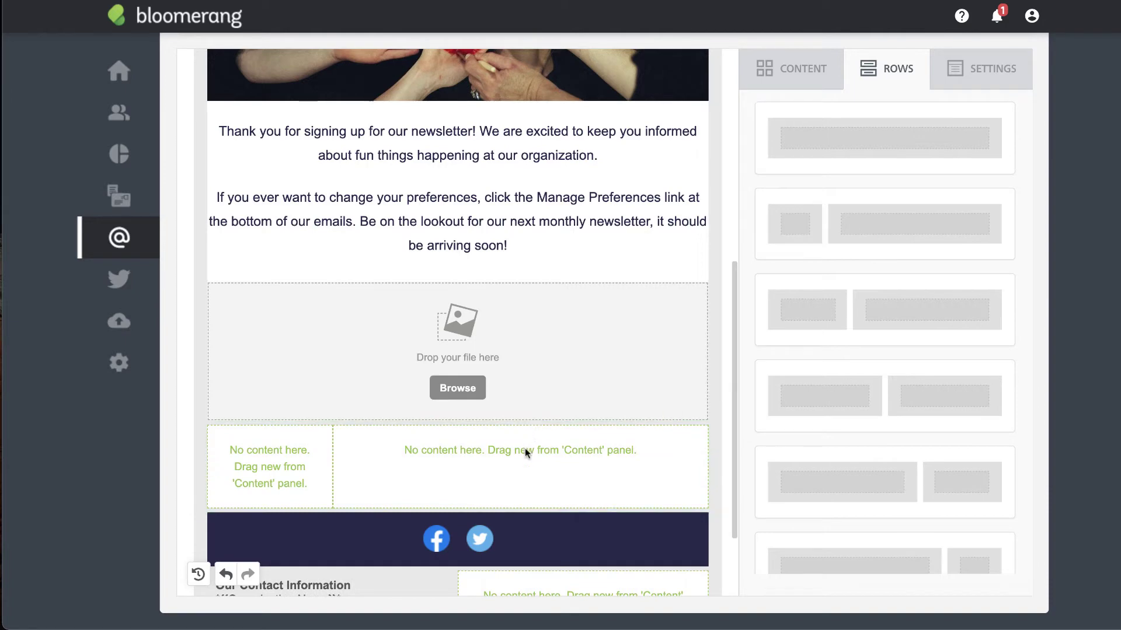
left_click(524, 448)
left_click_drag(815, 424, 861, 421)
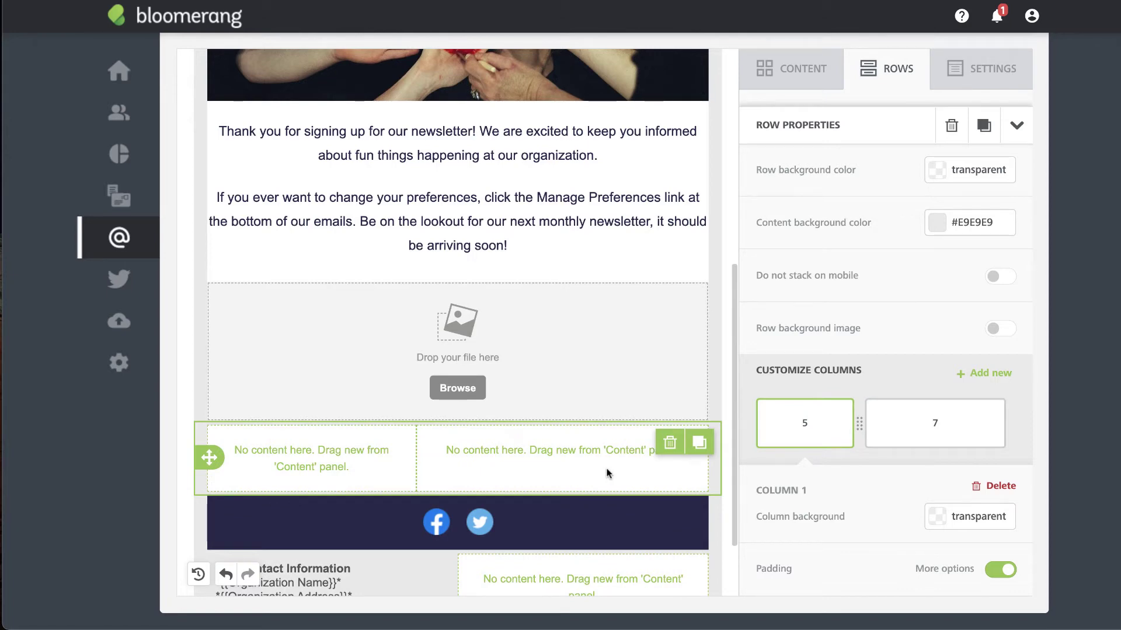
left_click(780, 86)
Step: Put a text block in the row's right column and open the File manager for the image
left_click_drag(791, 153, 531, 440)
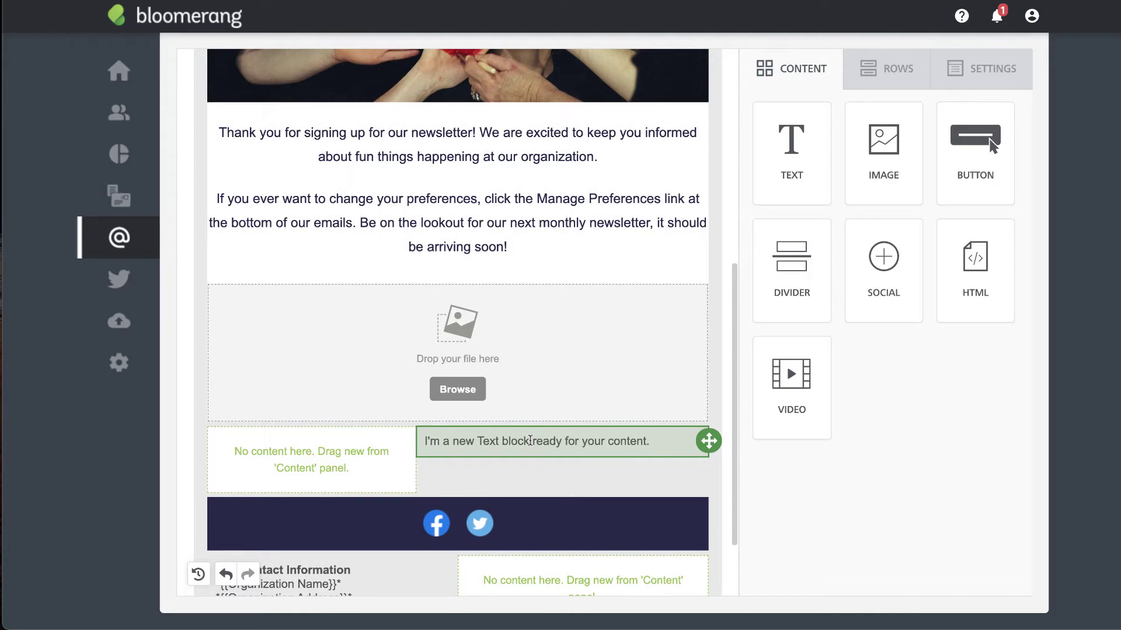
left_click(458, 389)
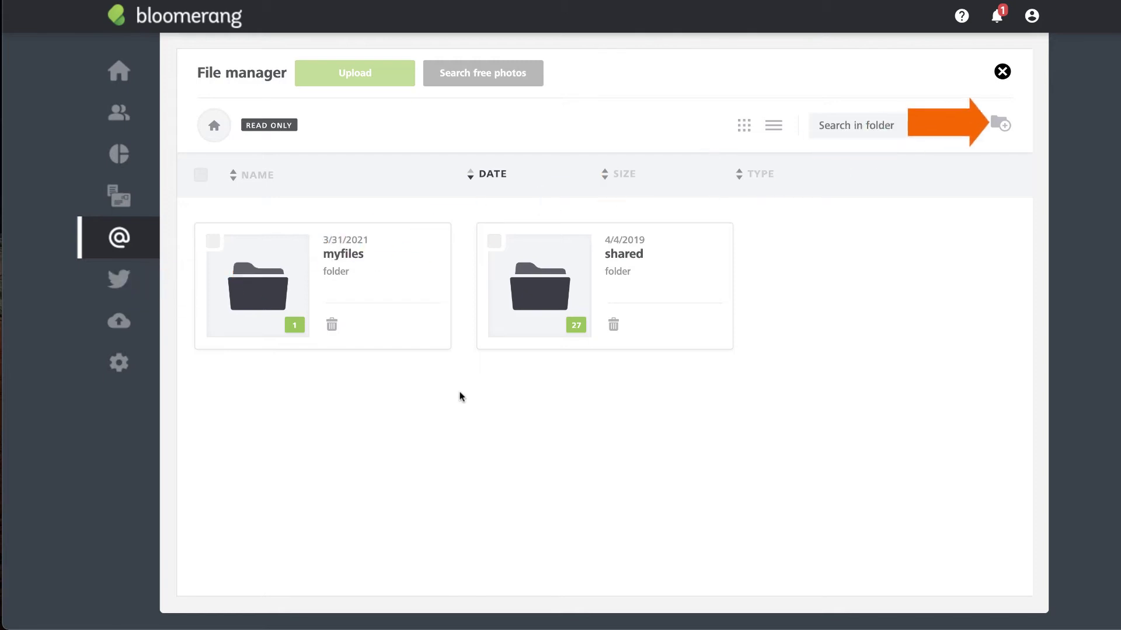
Step: Insert welcome.jpg from the myfiles folder into the image block
left_click(282, 287)
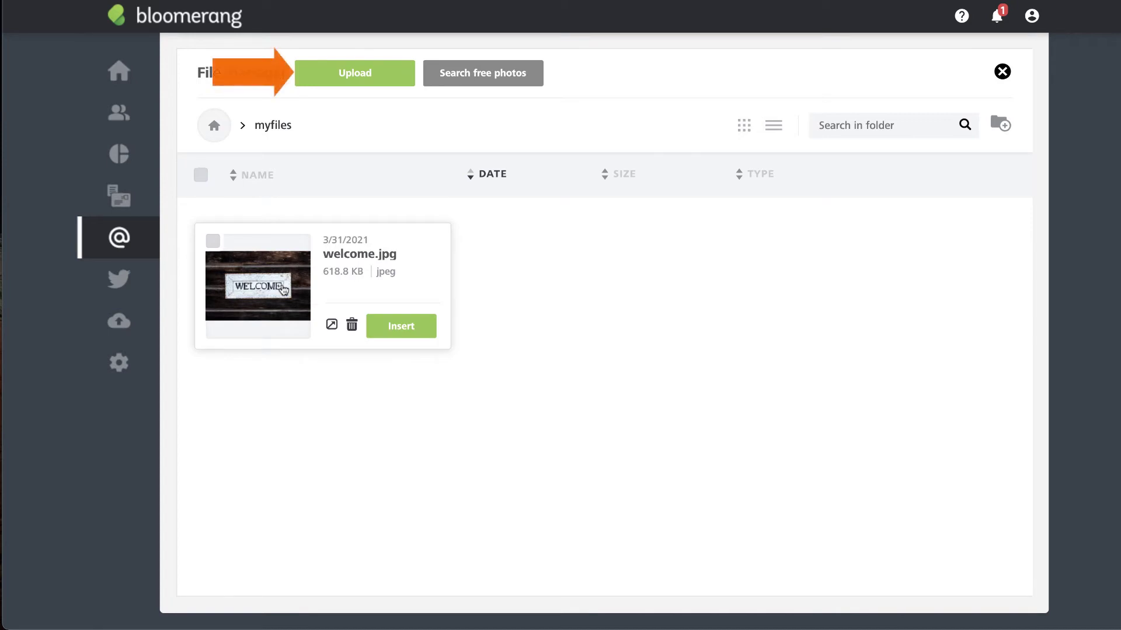
left_click(491, 73)
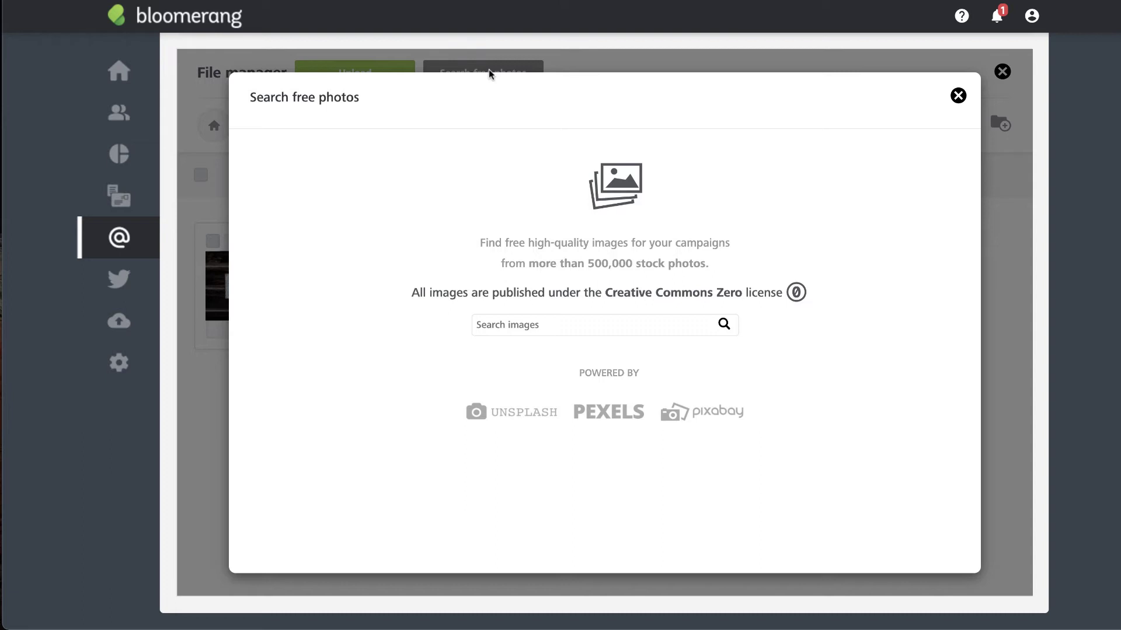
left_click(951, 102)
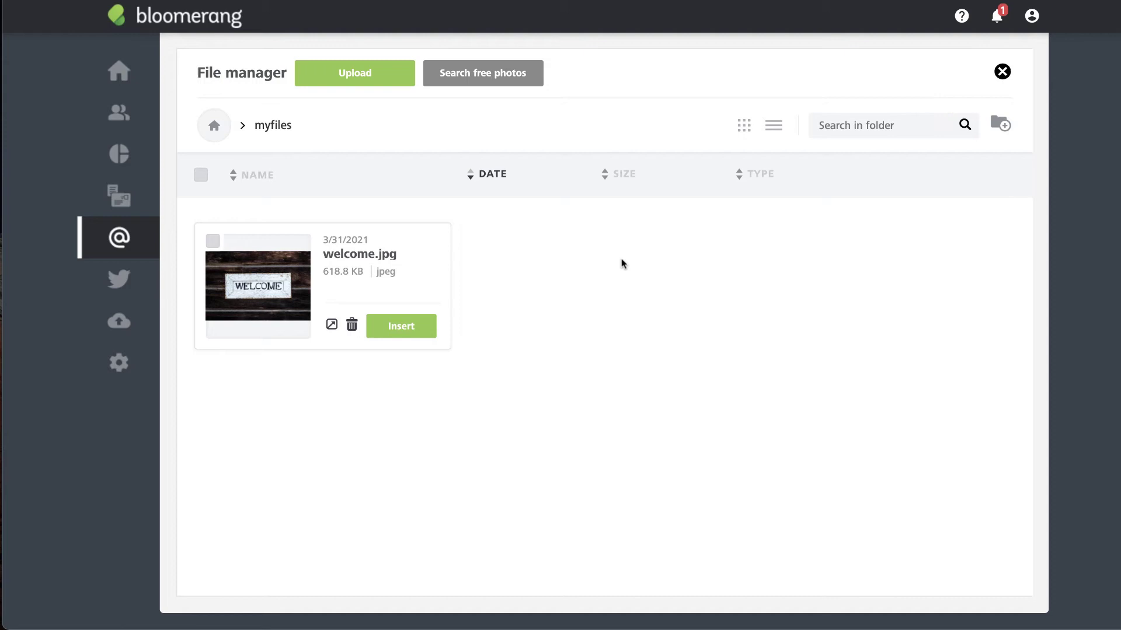
left_click(418, 321)
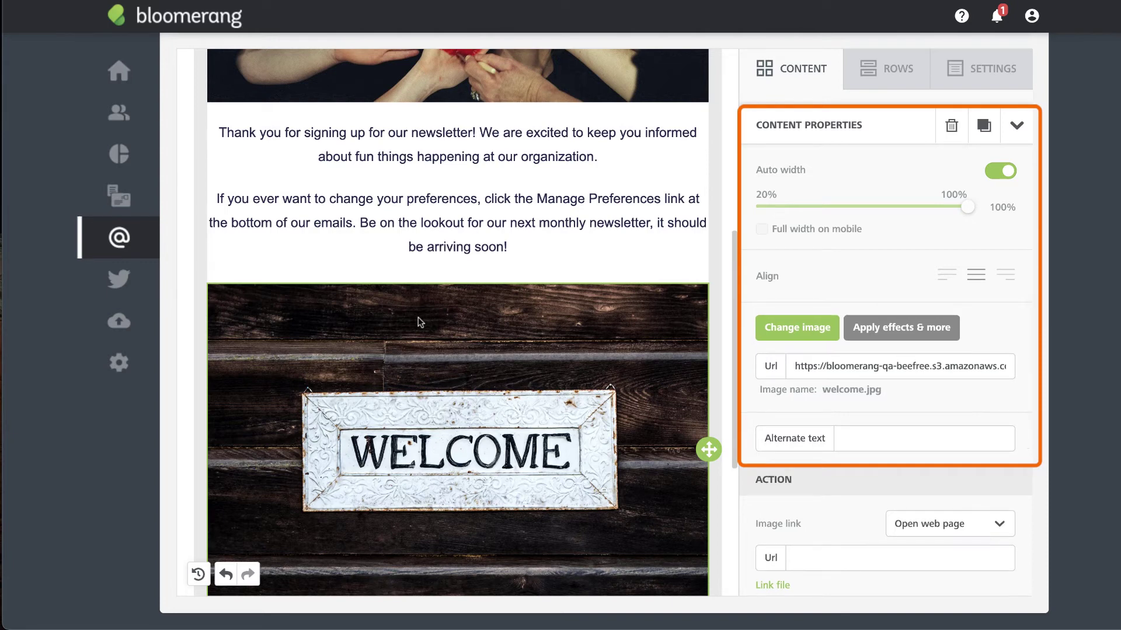
Step: Give the WELCOME sign image the alternate text 'Welcome!'
left_click(960, 439)
type("Welcome!")
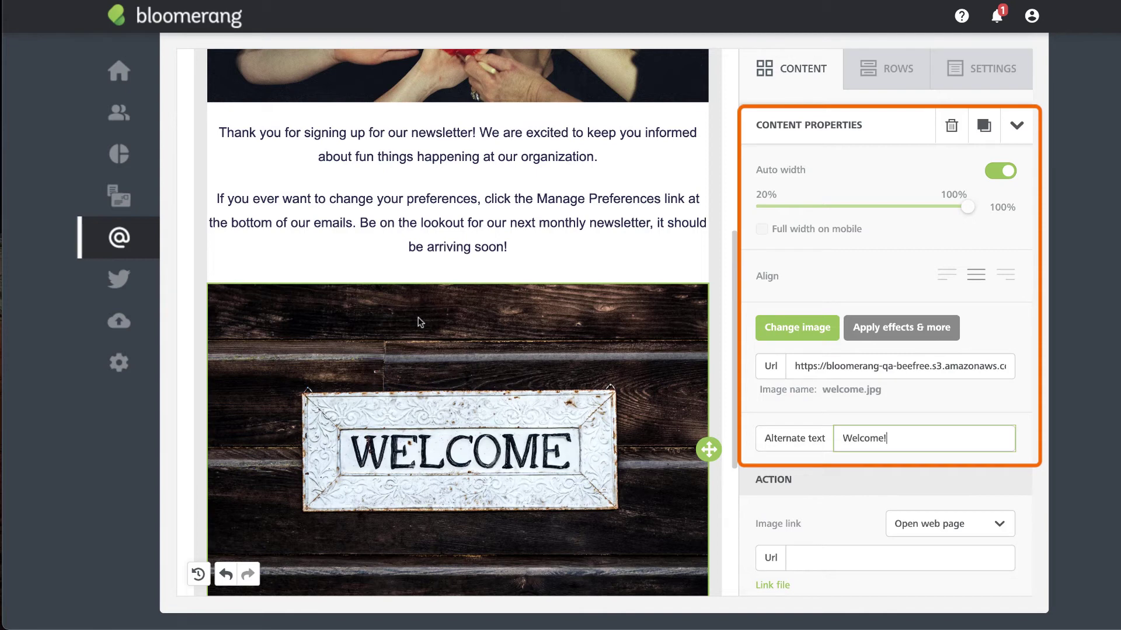
scroll(529, 355, "down", 1)
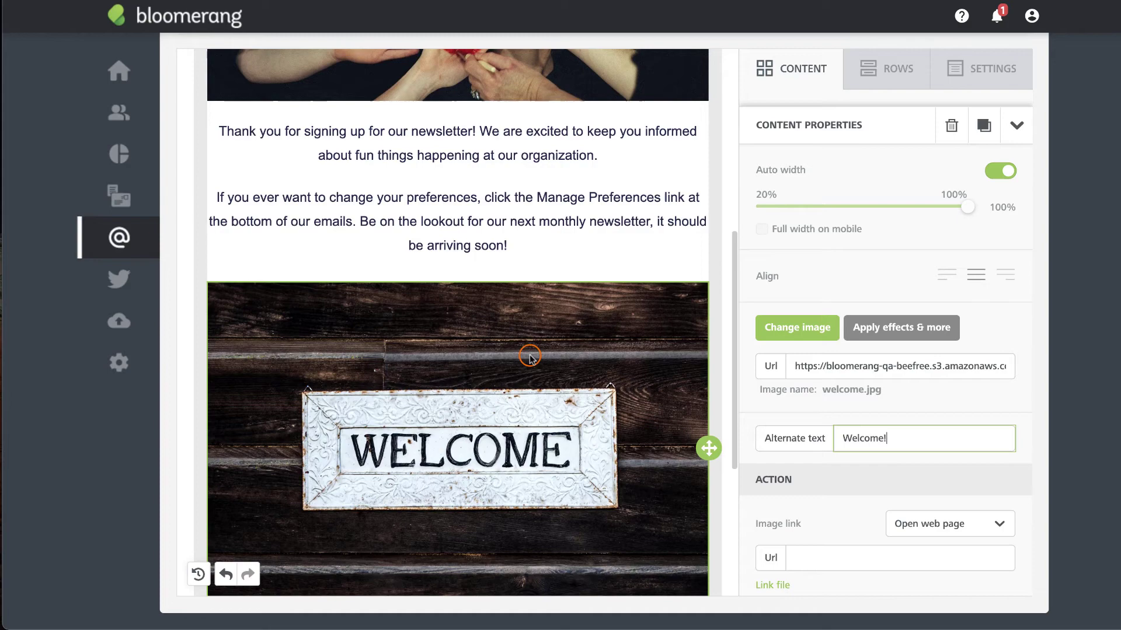
Step: Crop the WELCOME sign photo to a 3:2 ratio in the image effects editor
left_click(901, 327)
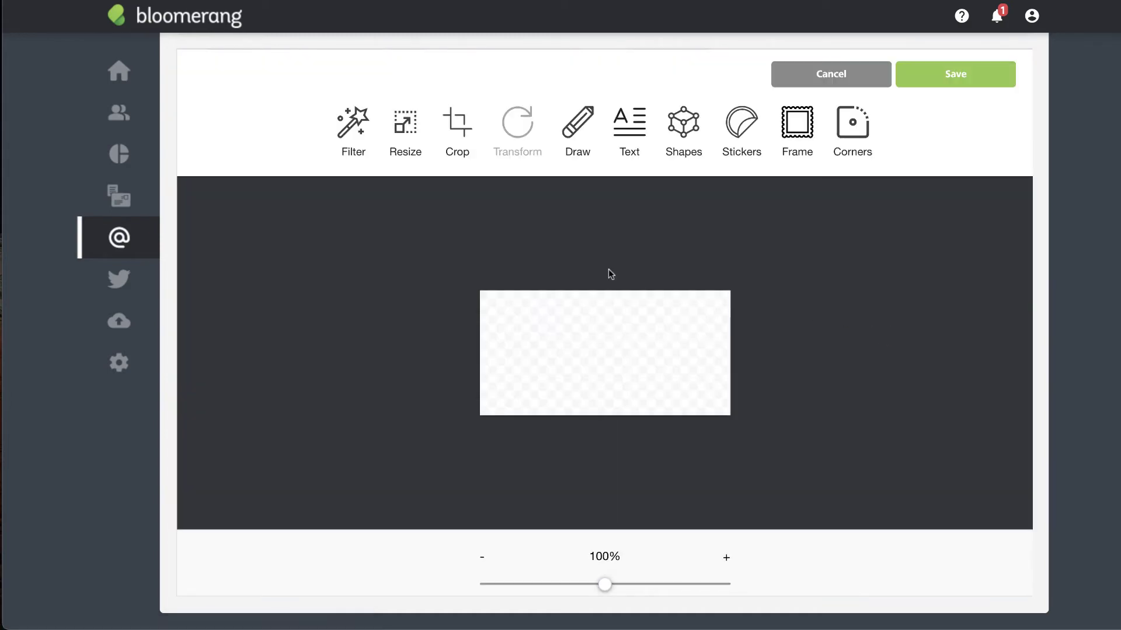
left_click(459, 128)
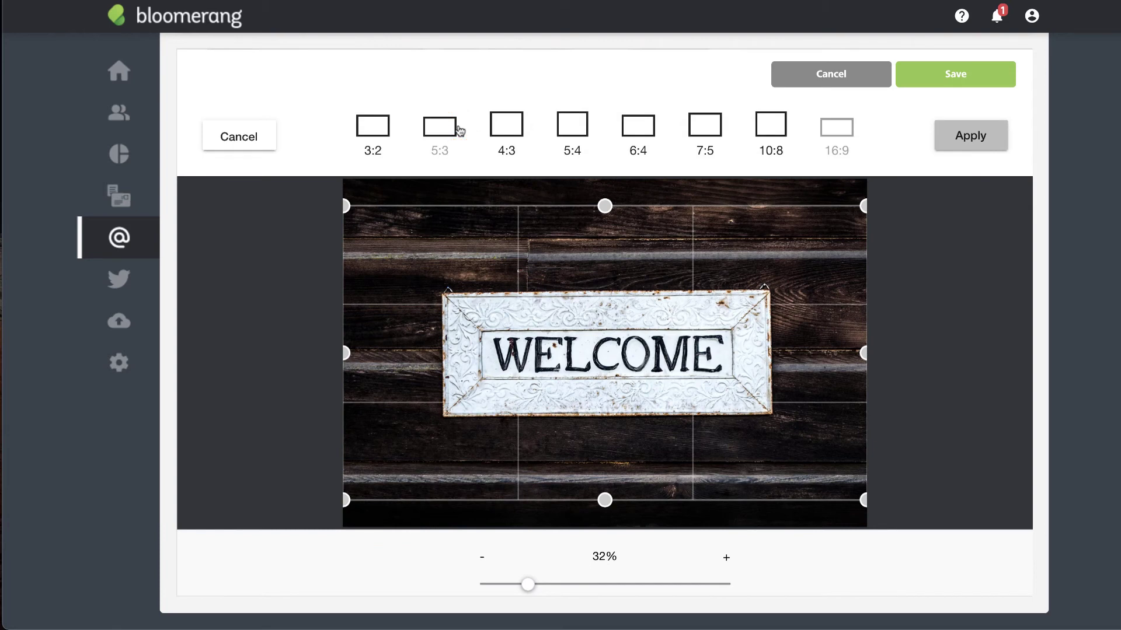
left_click(386, 129)
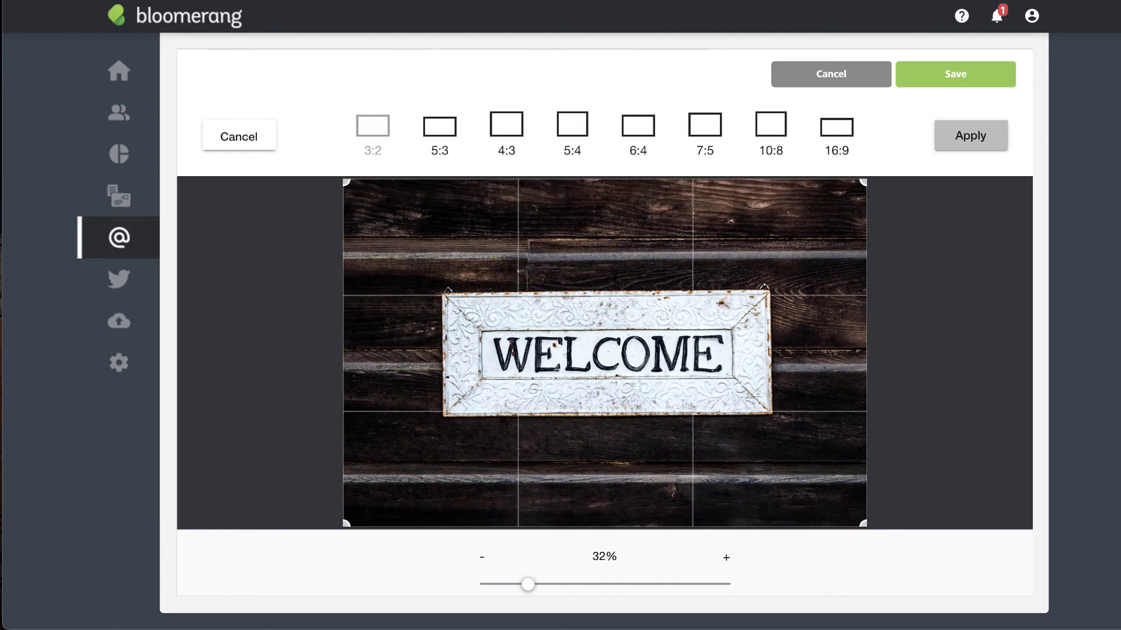
left_click(969, 135)
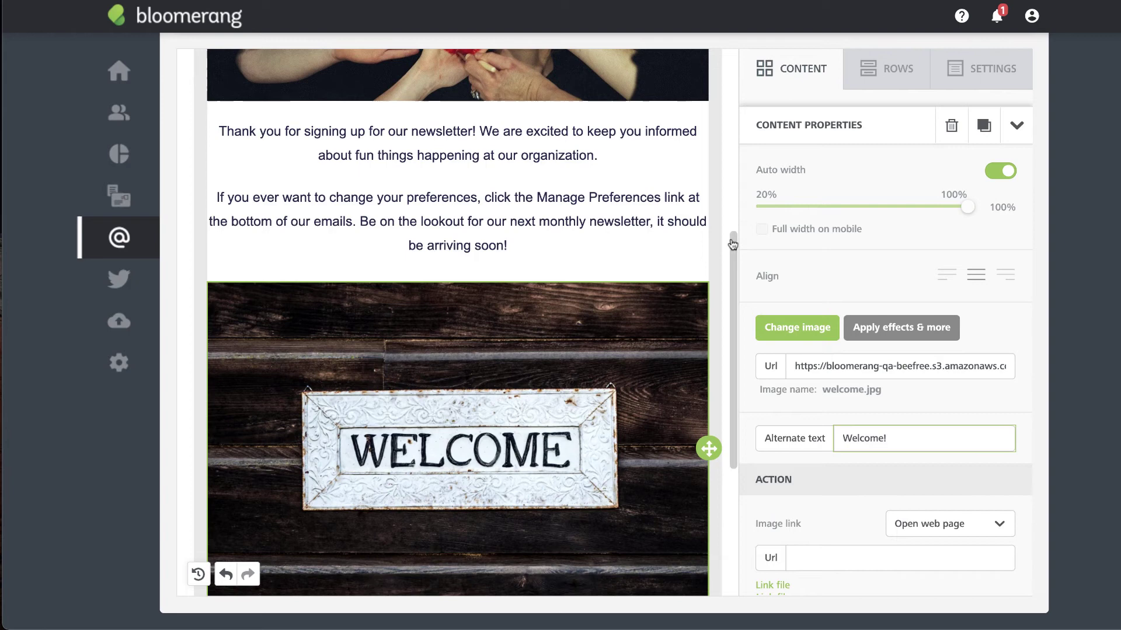
Step: Show the email's edit history, from Row Background Image back to Image Dropped
left_click_drag(732, 243, 731, 378)
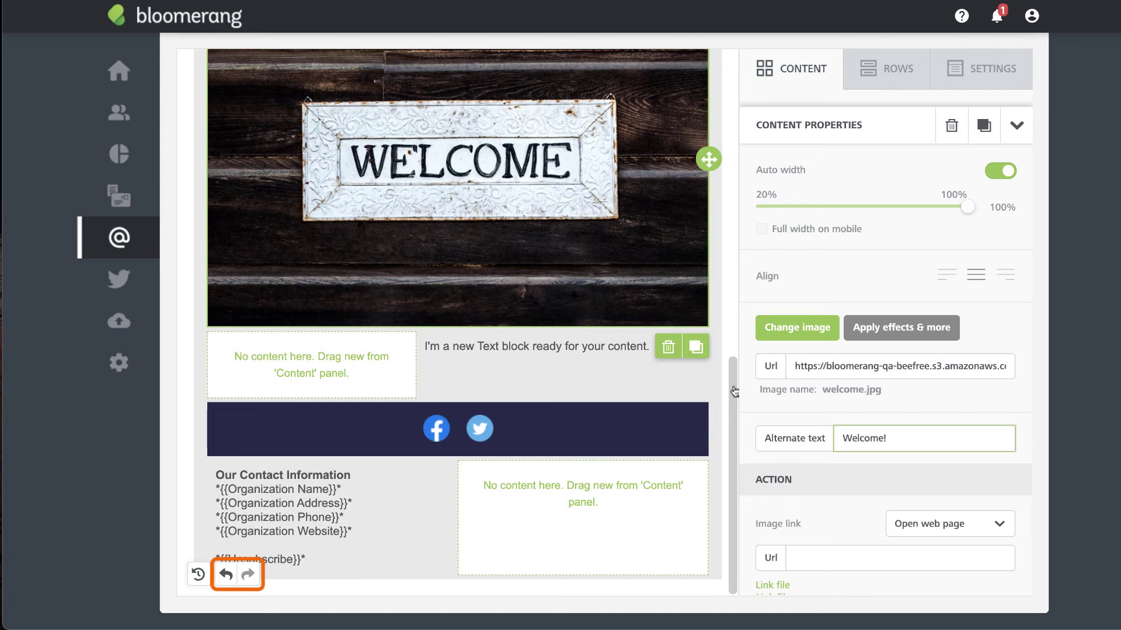
left_click(197, 575)
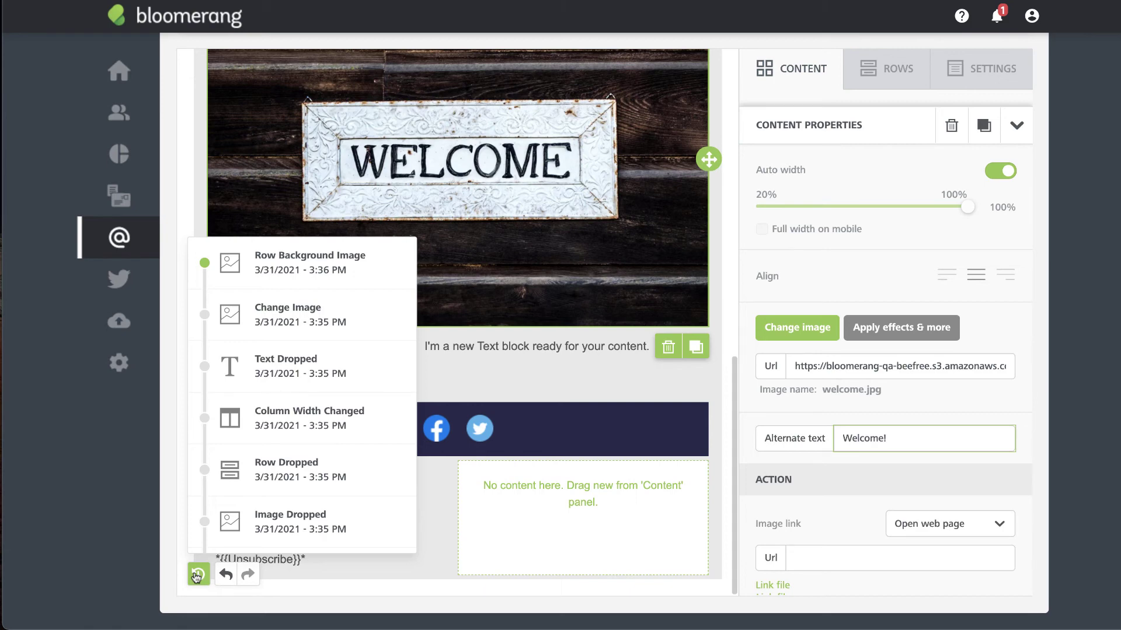
Step: Revert the email to the Change Image step, leaving the WELCOME image's alt text empty, and close the edit history
left_click(308, 318)
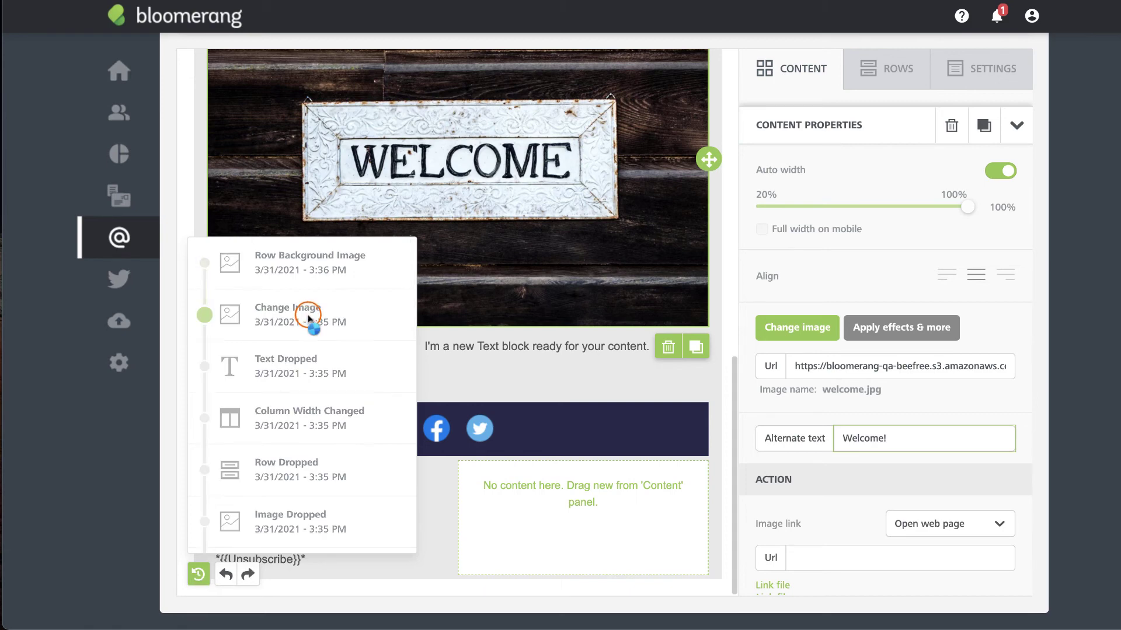
left_click(197, 576)
scroll(584, 350, "up", 3)
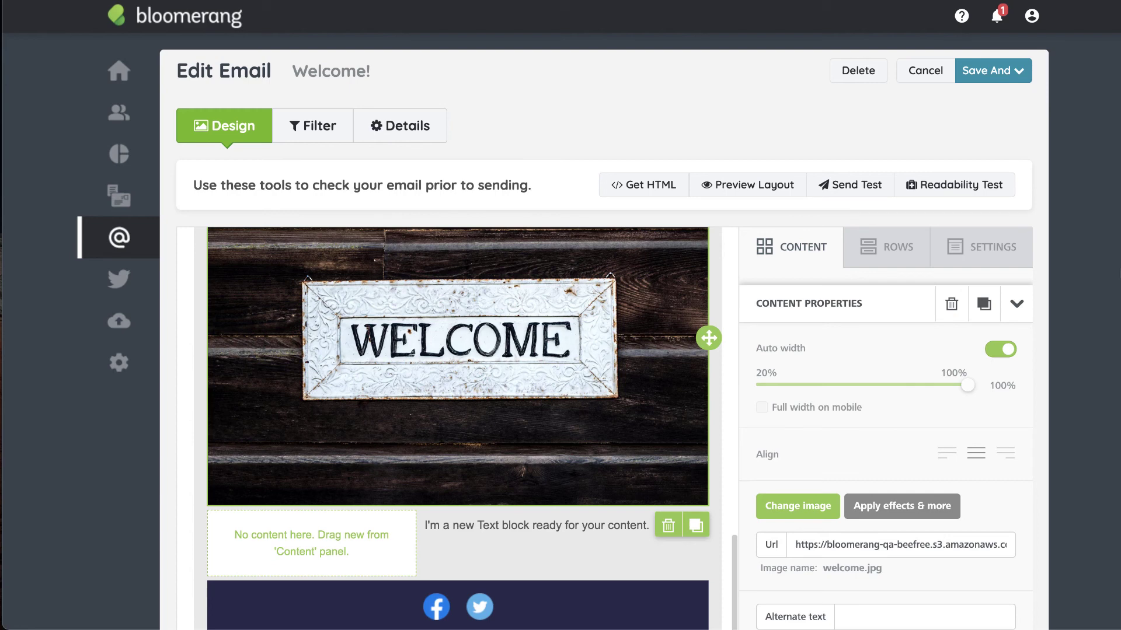
Step: Preview the Welcome! email's desktop layout and scroll through it
left_click(776, 195)
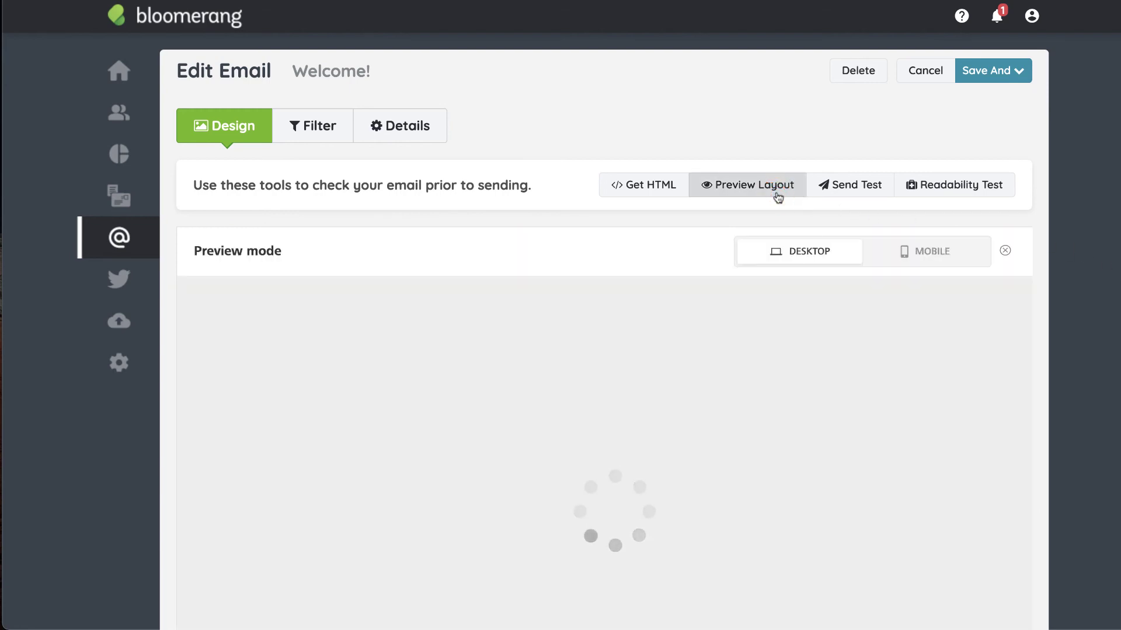
scroll(1076, 198, "down", 3)
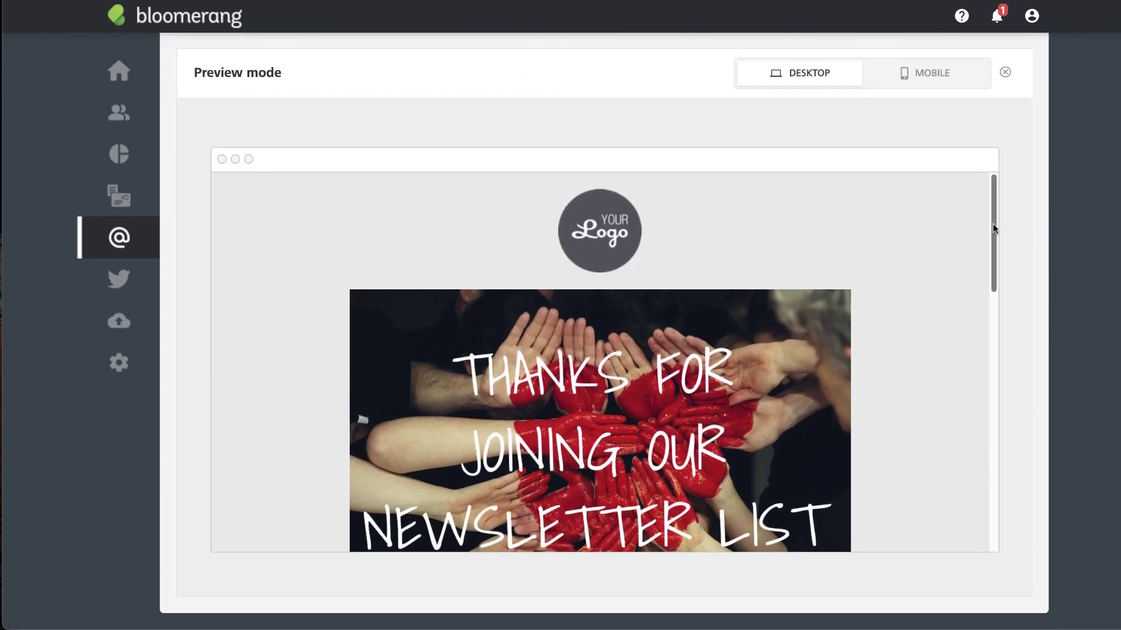
left_click_drag(993, 228, 986, 185)
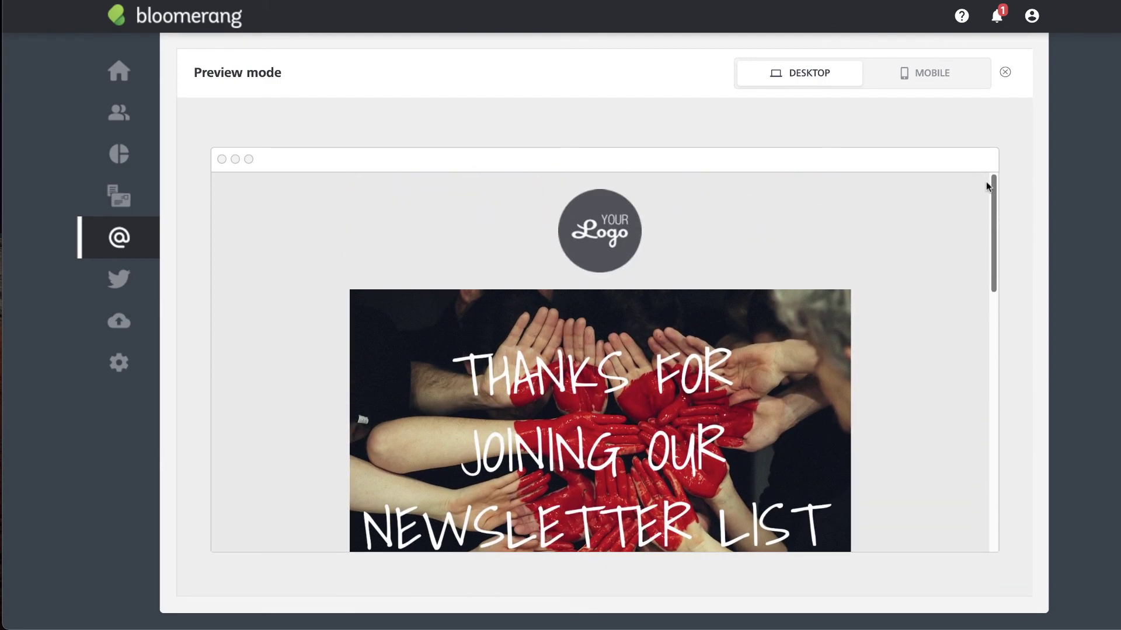
Step: Switch the preview to the MOBILE view and bring up the Save And options
left_click(936, 82)
mouse_move(741, 199)
left_mouse_down()
mouse_move(724, 408)
mouse_move(738, 184)
left_mouse_up()
scroll(1117, 190, "up", 3)
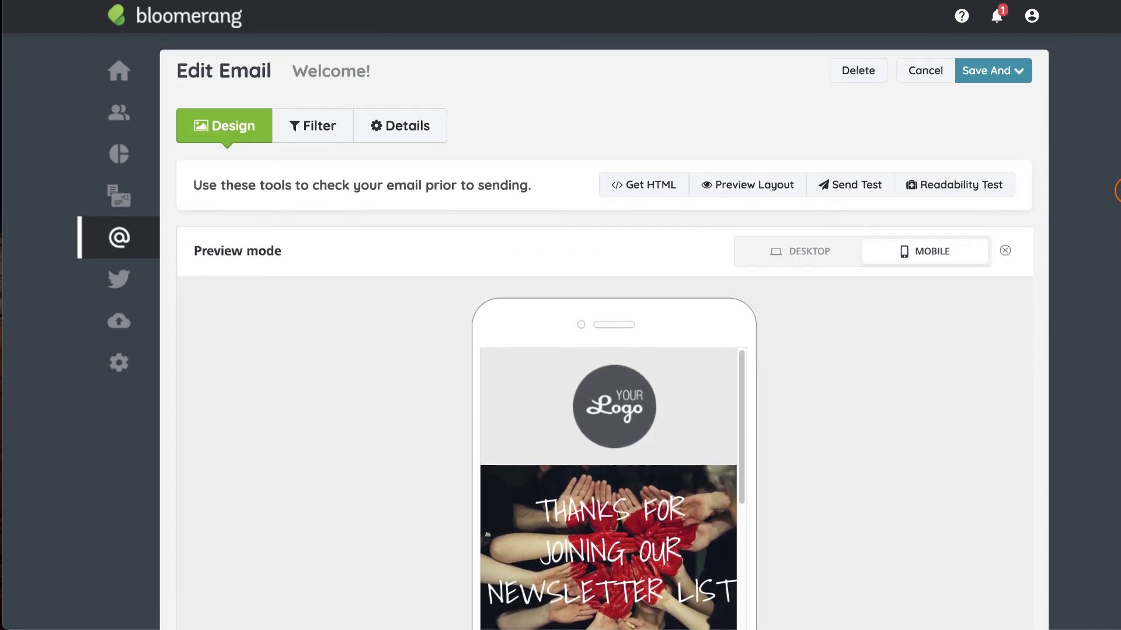
left_click(1026, 72)
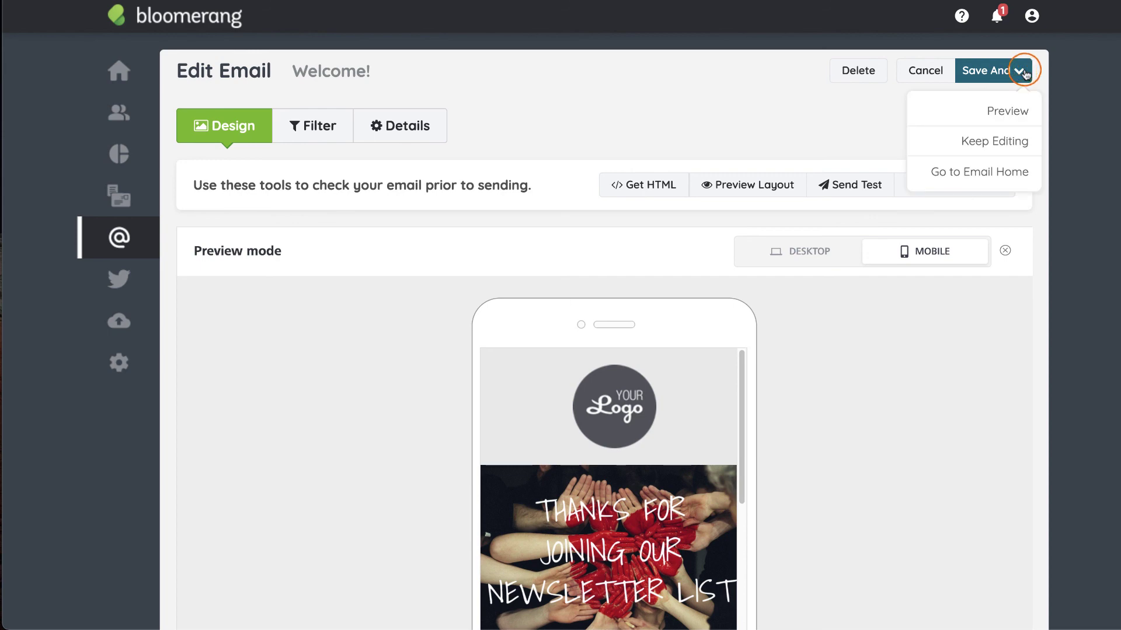